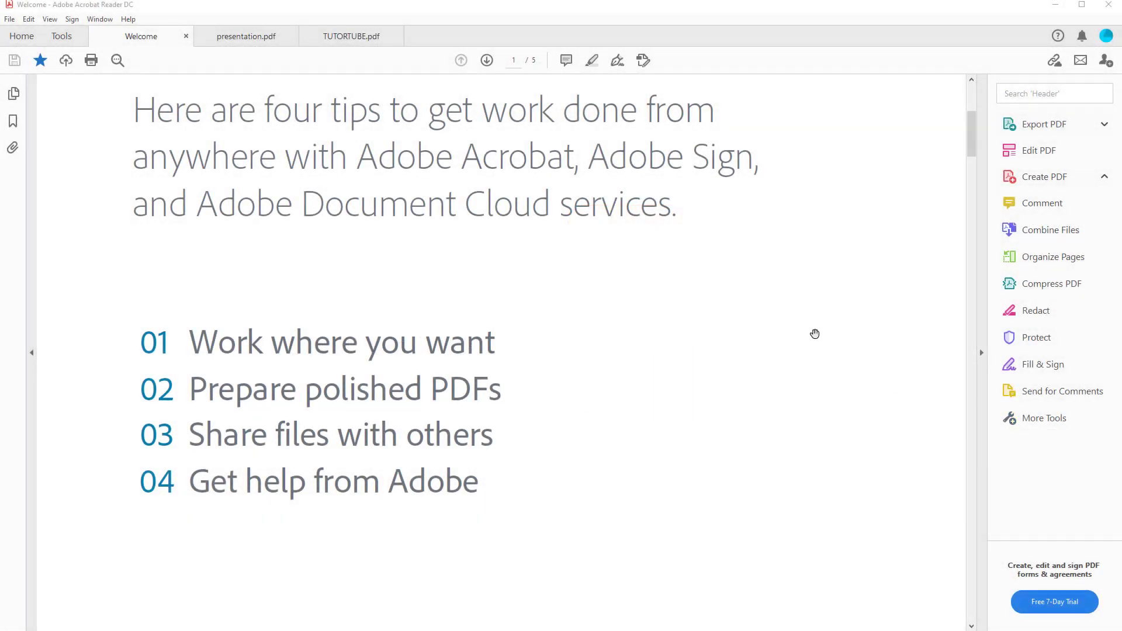
Glance at presentation.pdf, then return to the Welcome document
click(814, 332)
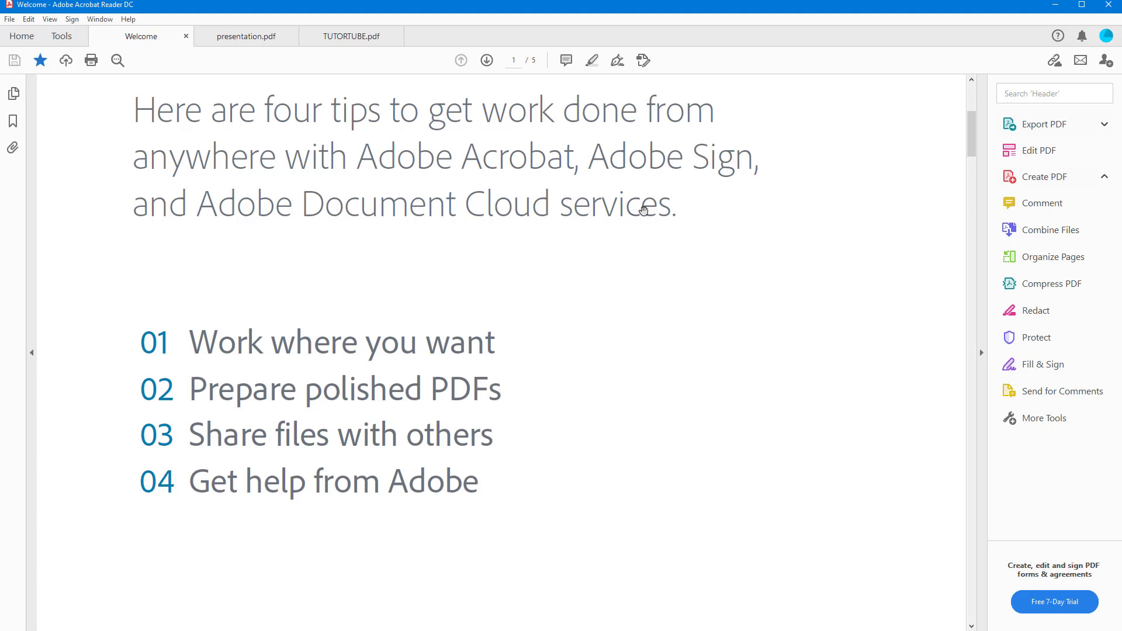
click(252, 38)
click(315, 39)
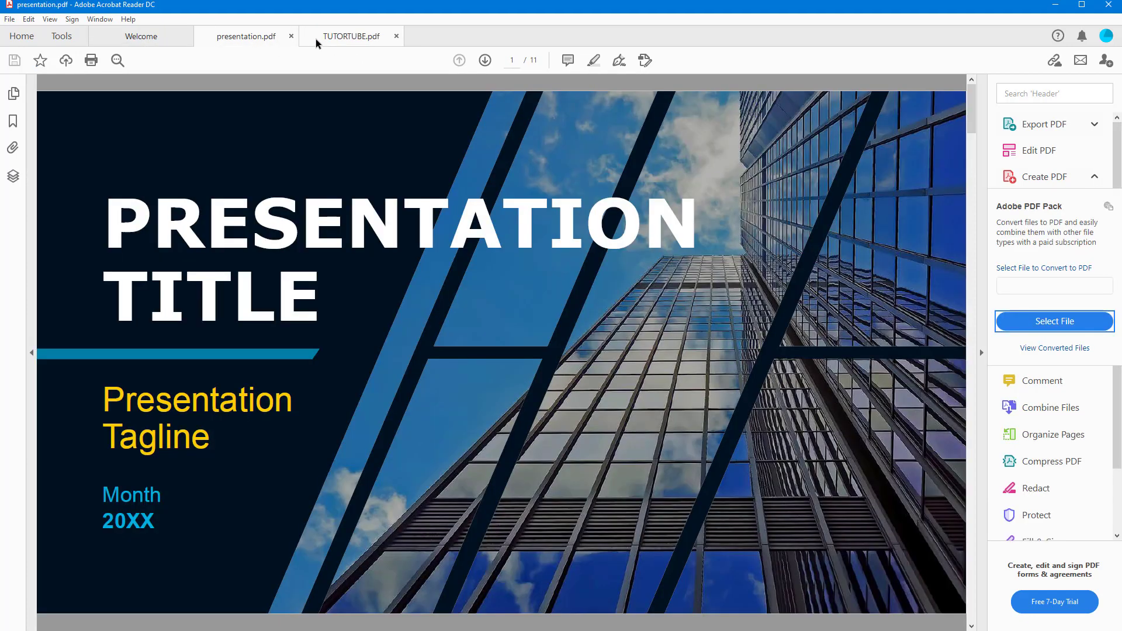
click(156, 37)
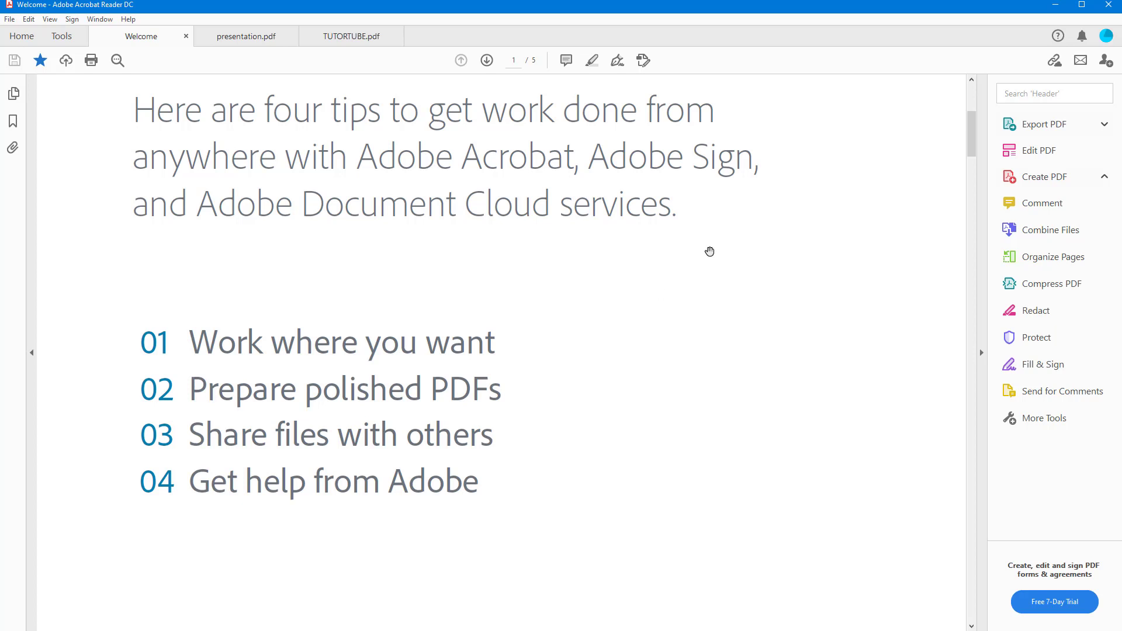
Open Full Reader Search from the Find box's gear options
key(ctrl+f)
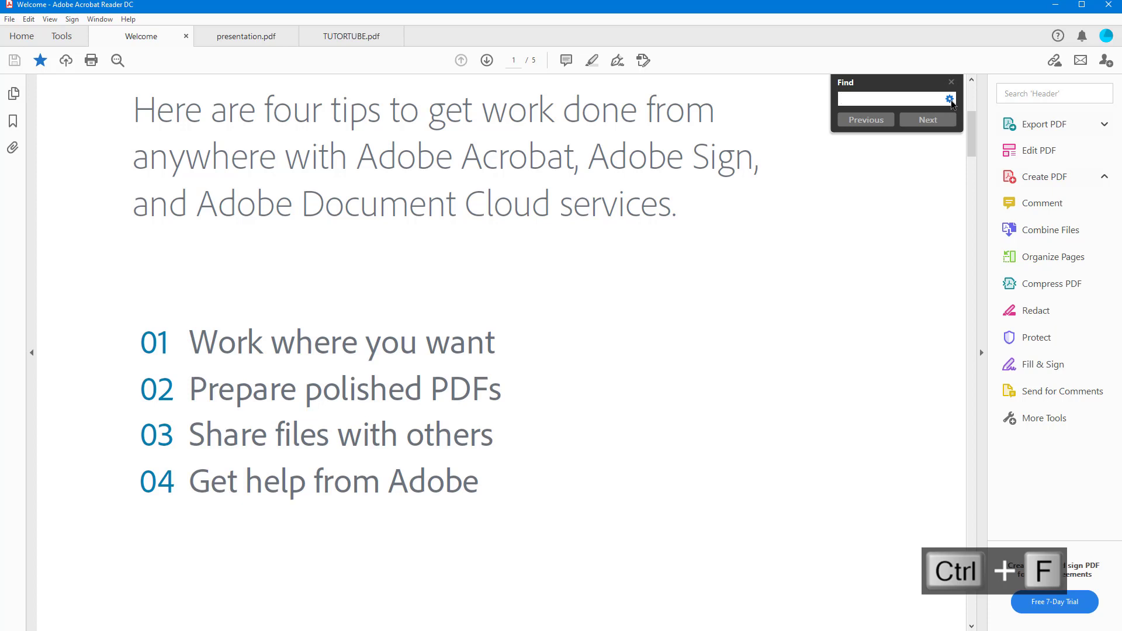
click(950, 99)
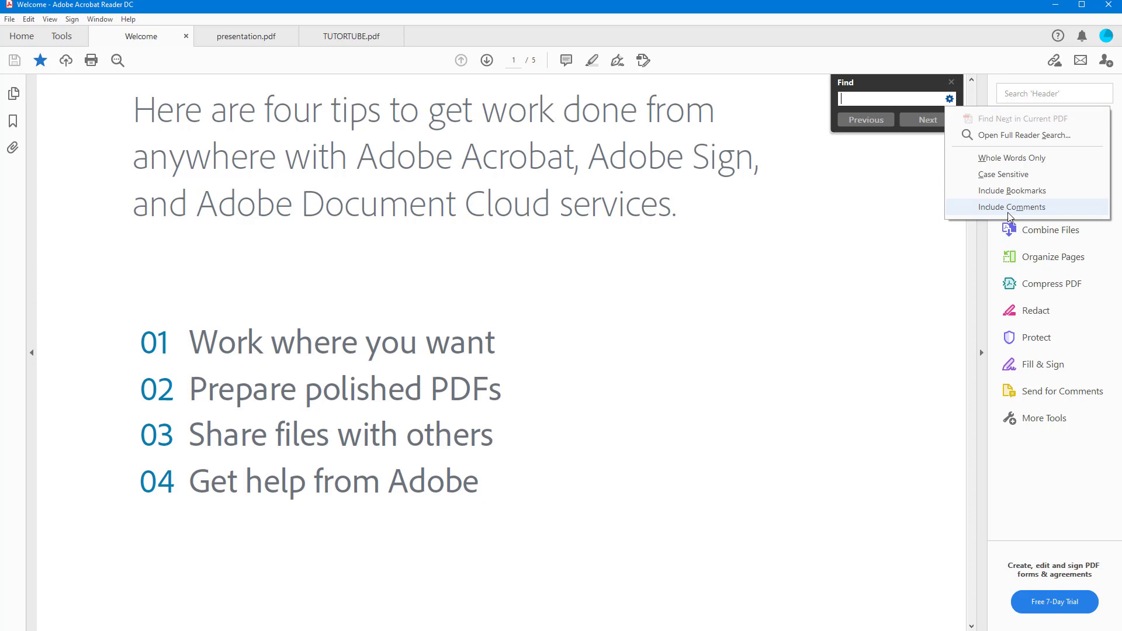
click(1001, 136)
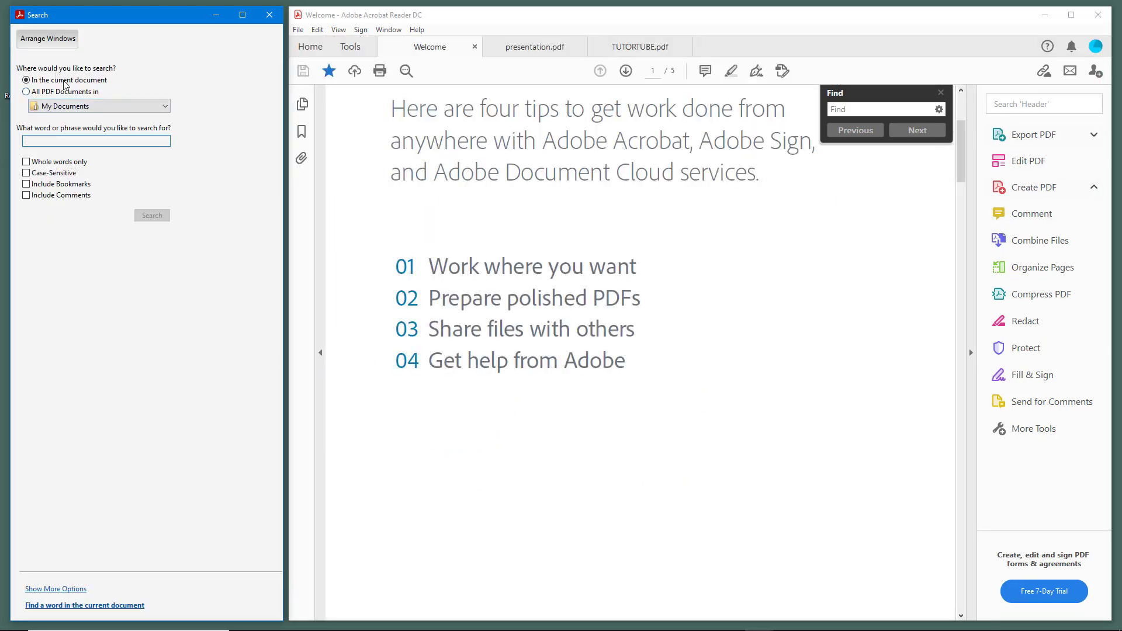
Search for 'welcome' and jump to the match in the 'Welcome to Document Cloud' heading
text(welcome)
click(155, 218)
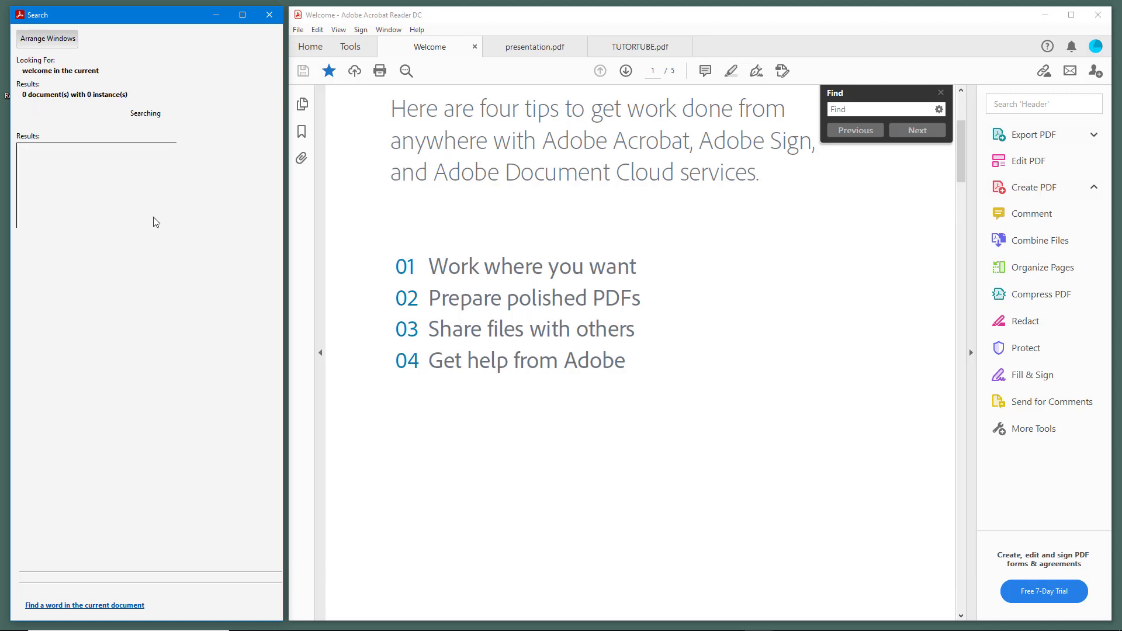
click(125, 187)
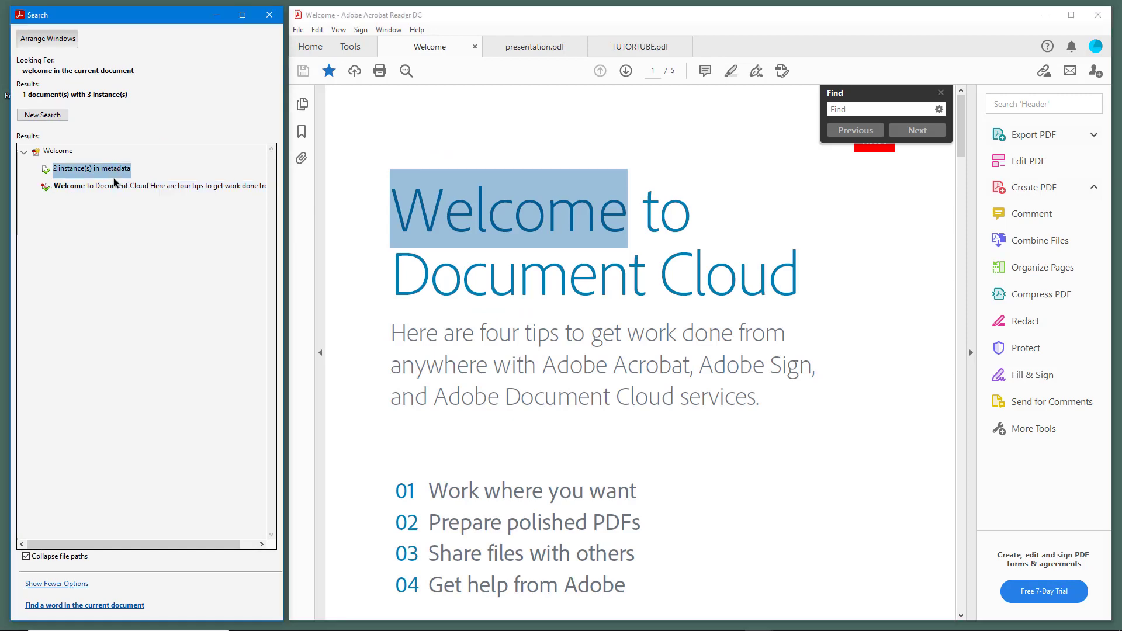
click(199, 187)
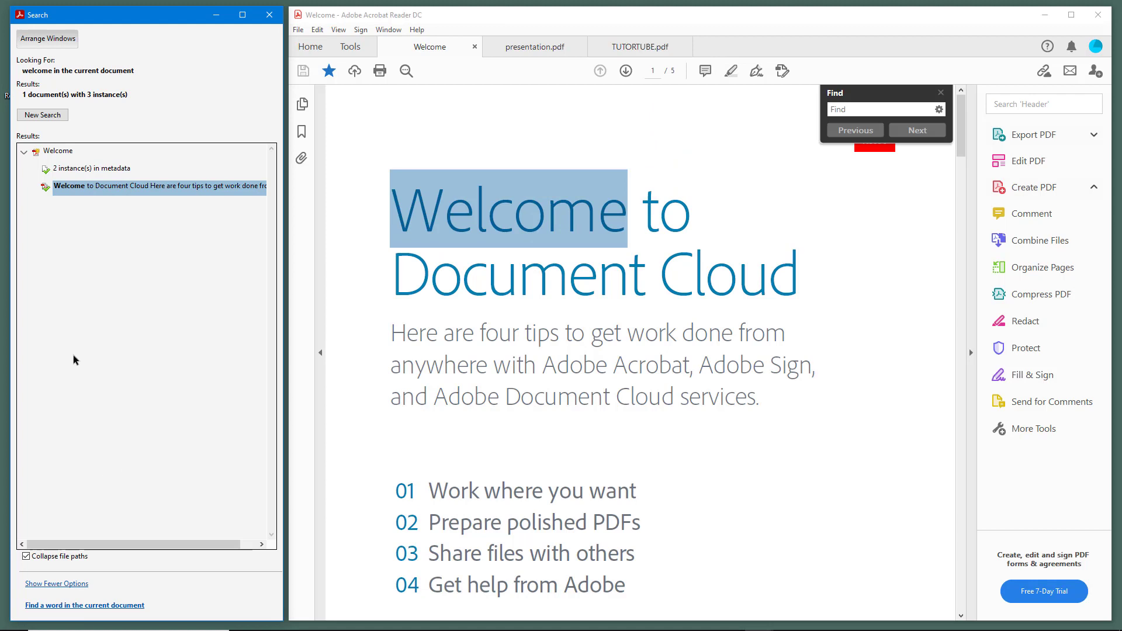
Start a new search with advanced options shown, toggling Case-Sensitive on and back off
click(45, 116)
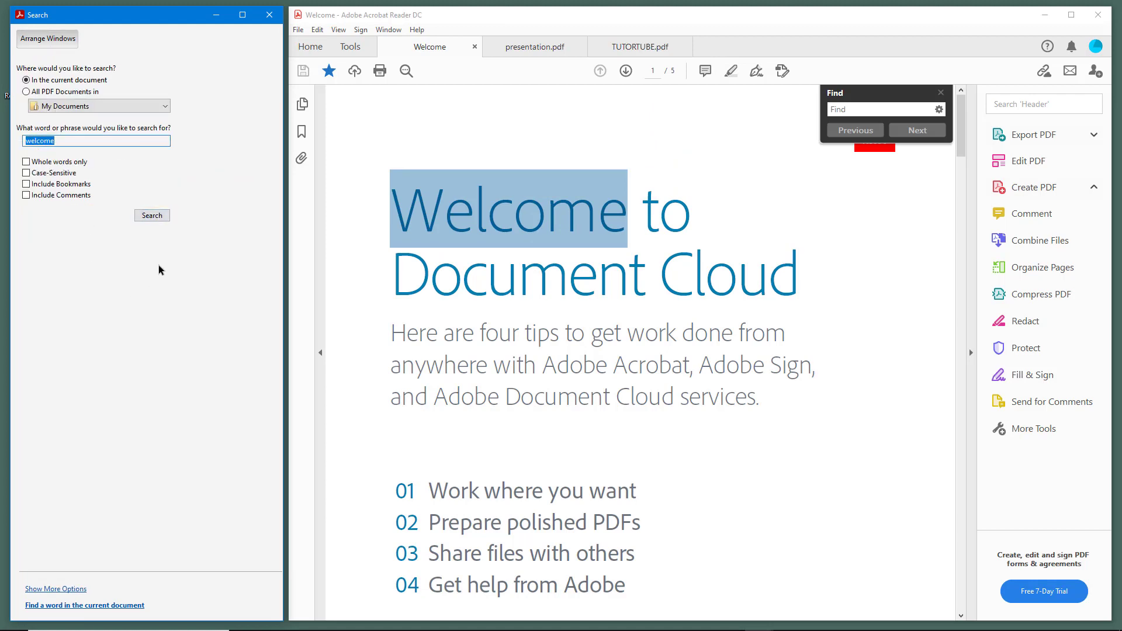
click(37, 589)
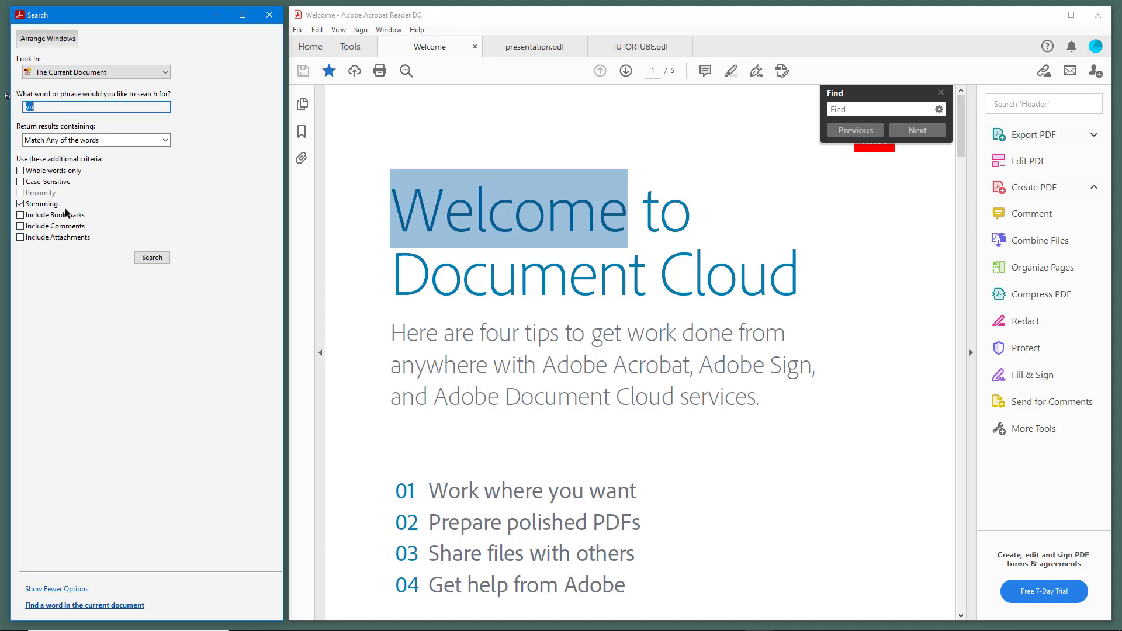
click(47, 182)
click(45, 183)
click(53, 589)
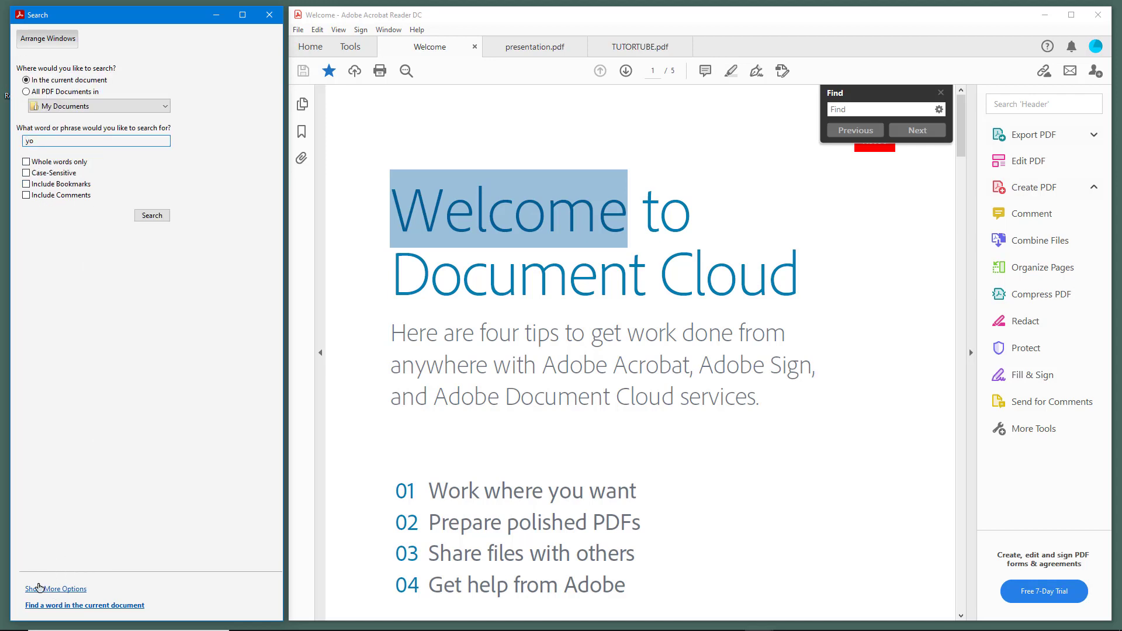
click(39, 588)
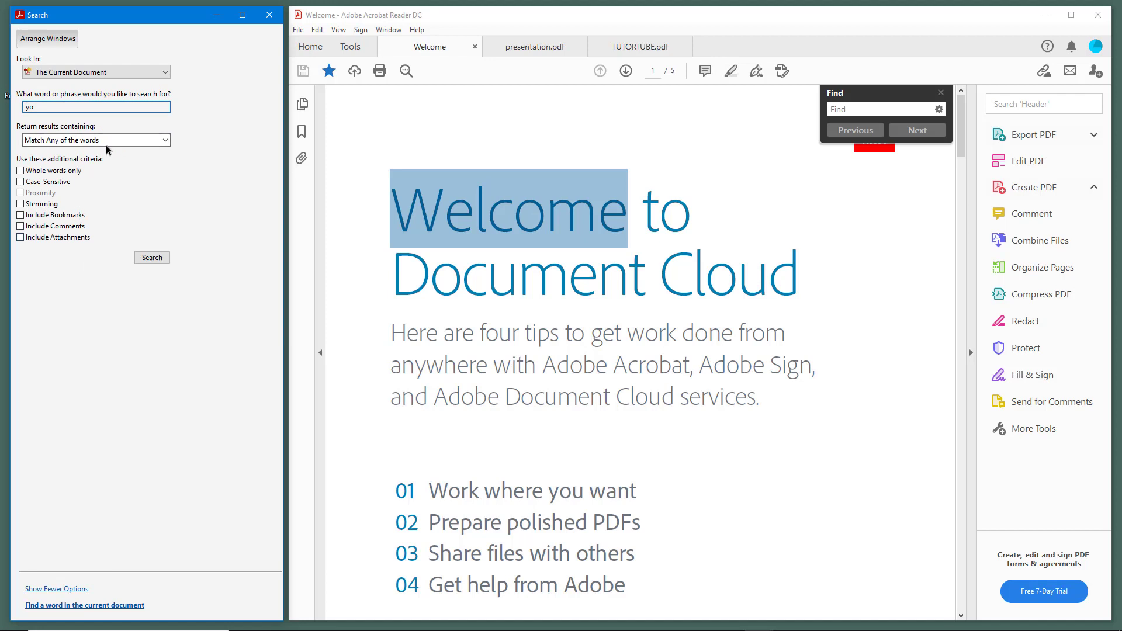
Set Look In to the PDFs folder on the TutorTube (K:) drive
click(68, 75)
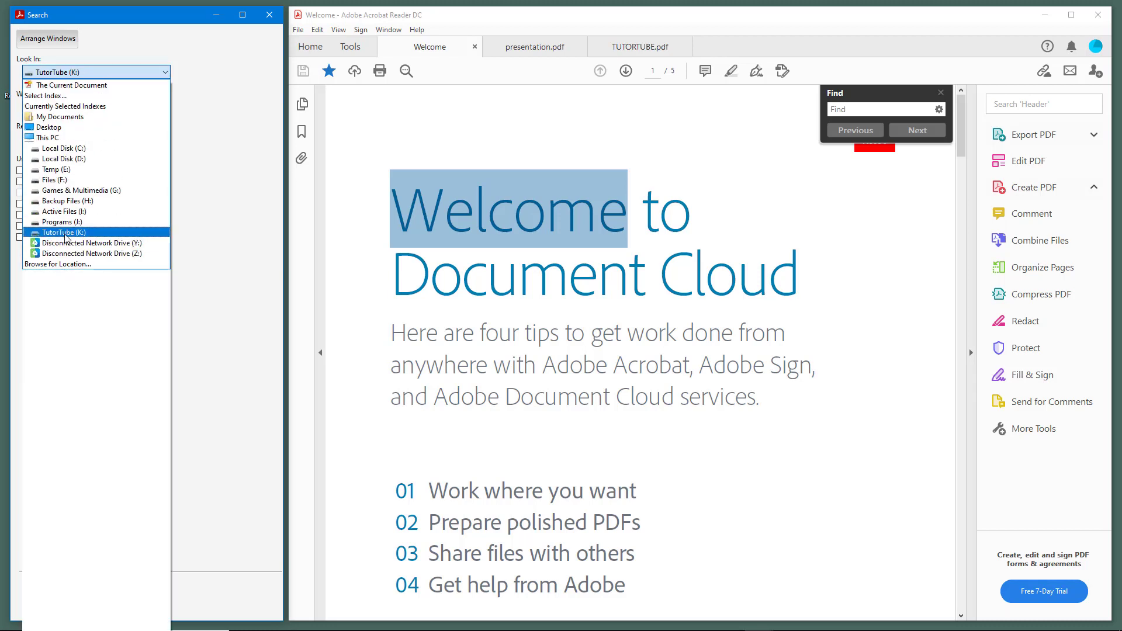
click(87, 232)
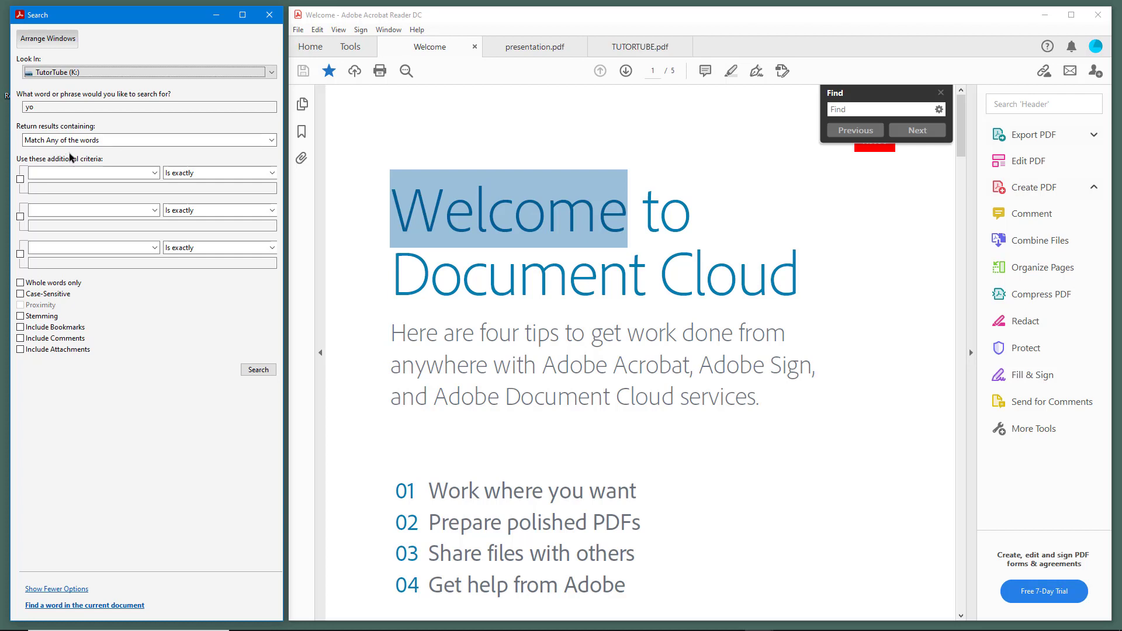
click(108, 73)
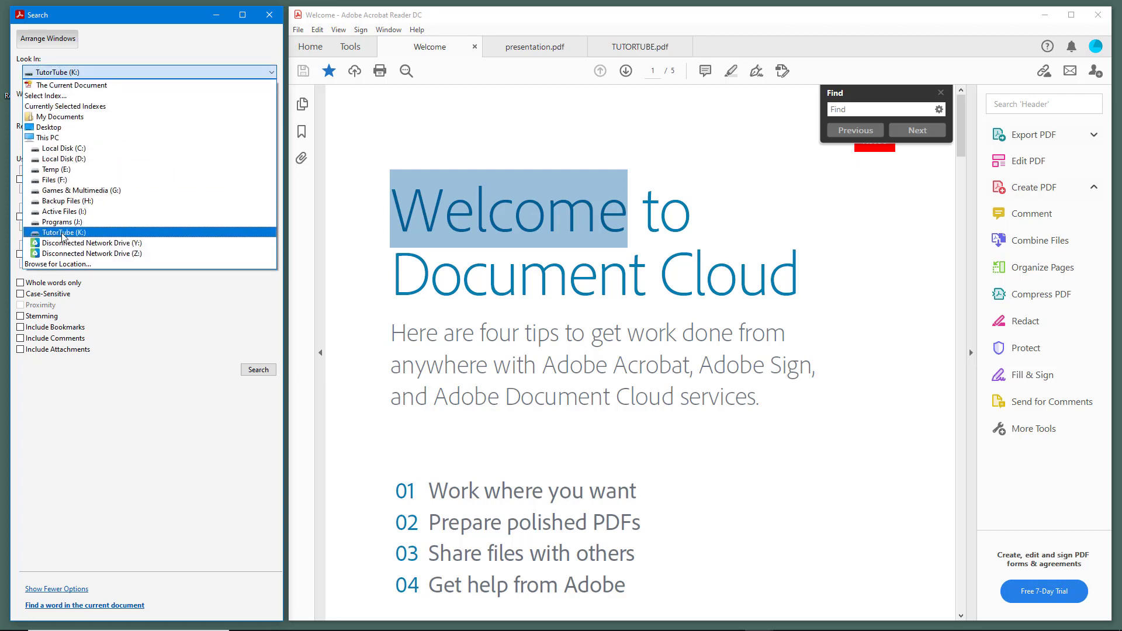
click(57, 264)
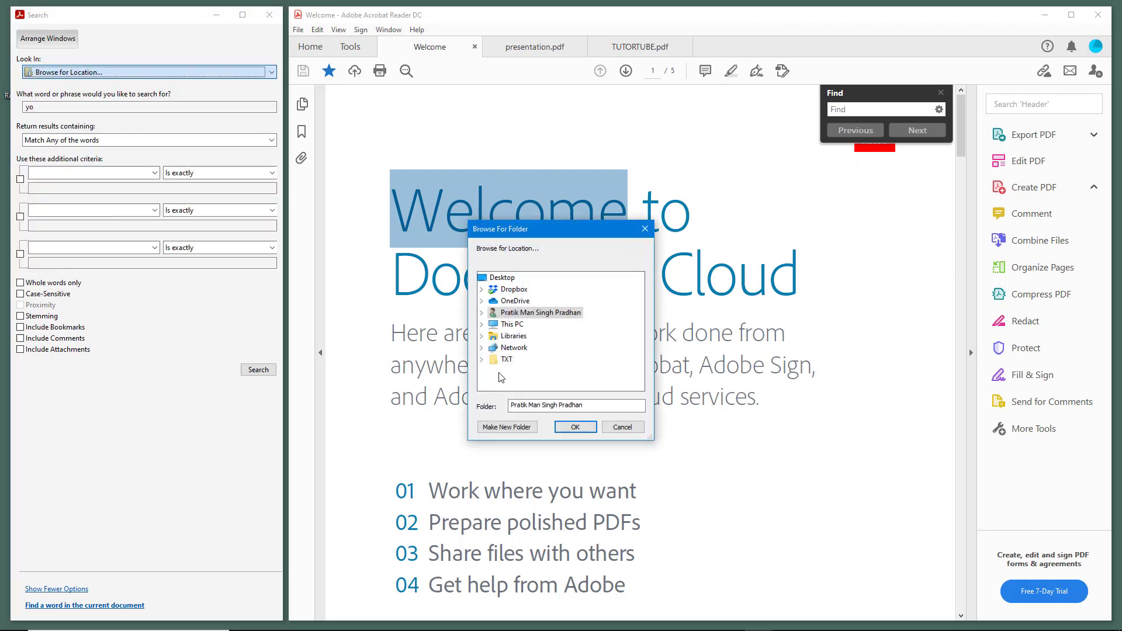
click(482, 324)
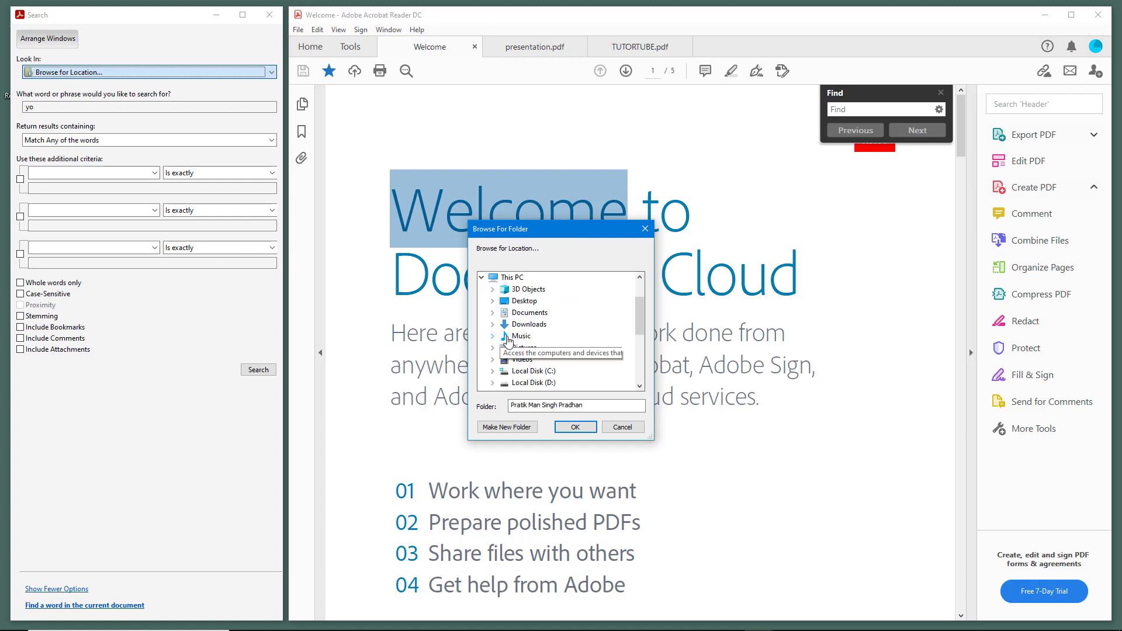
scroll(508, 341, down, 3)
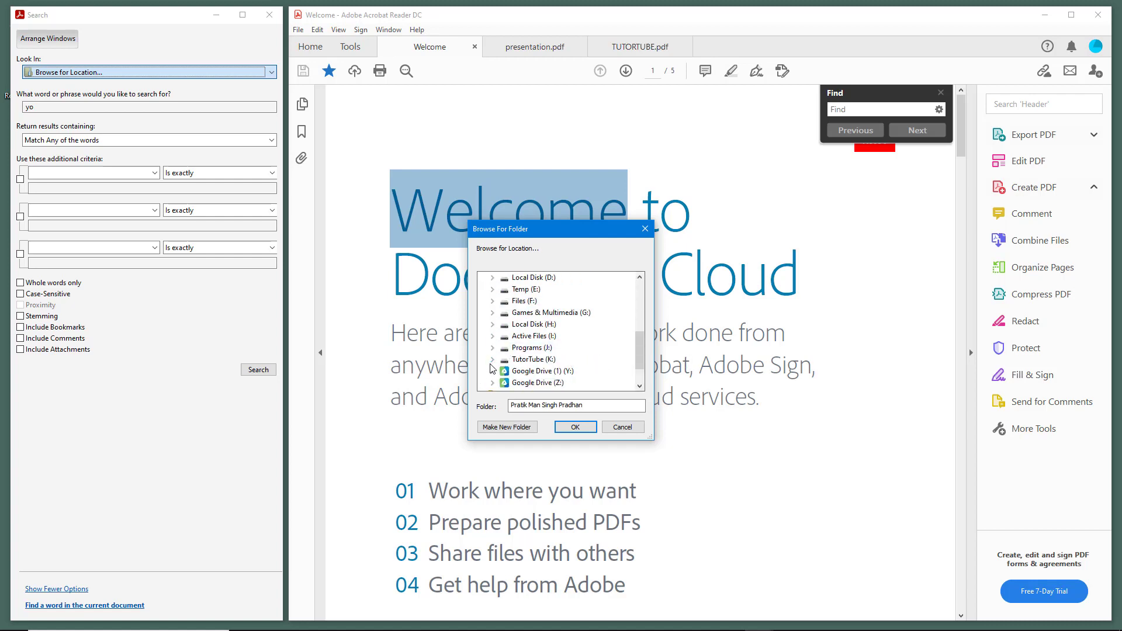
click(493, 360)
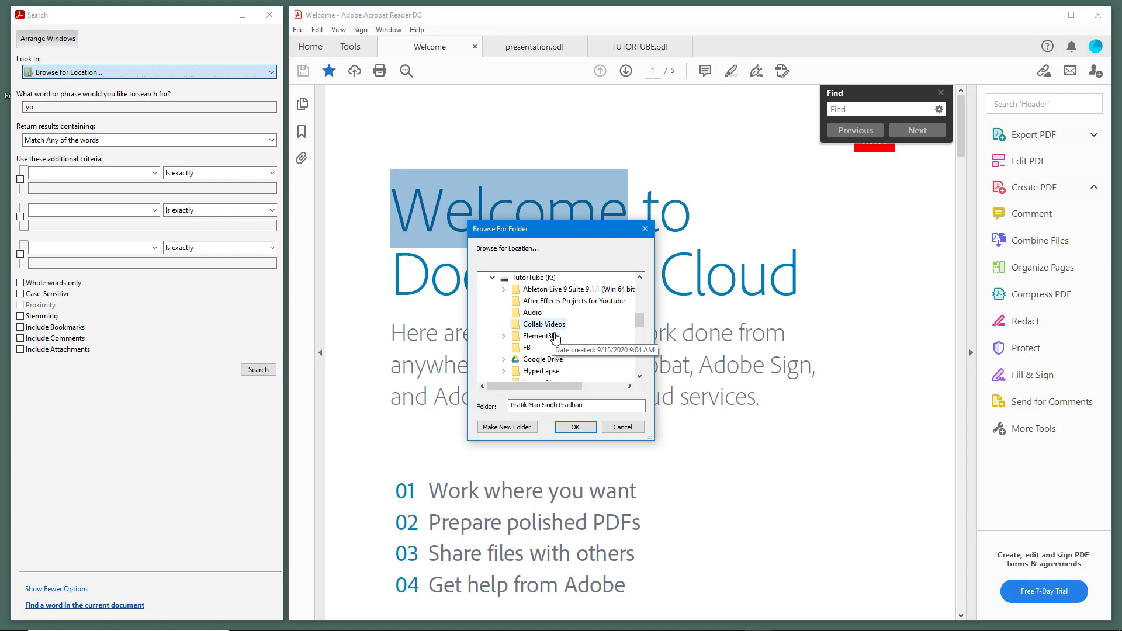
scroll(569, 334, down, 6)
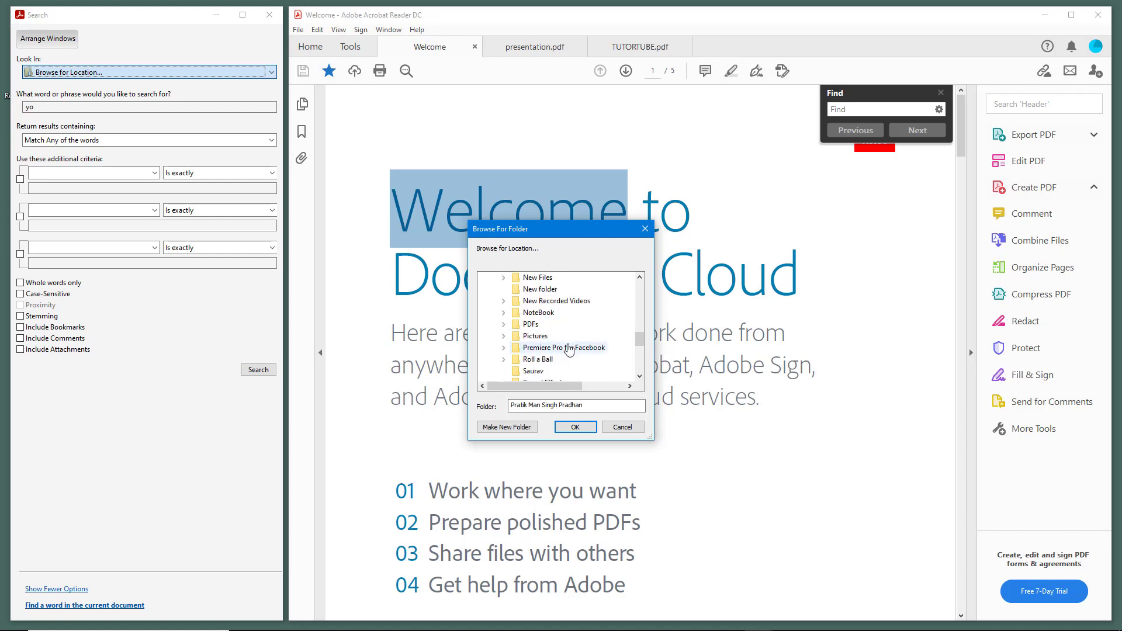
scroll(567, 345, down, 2)
scroll(556, 328, up, 4)
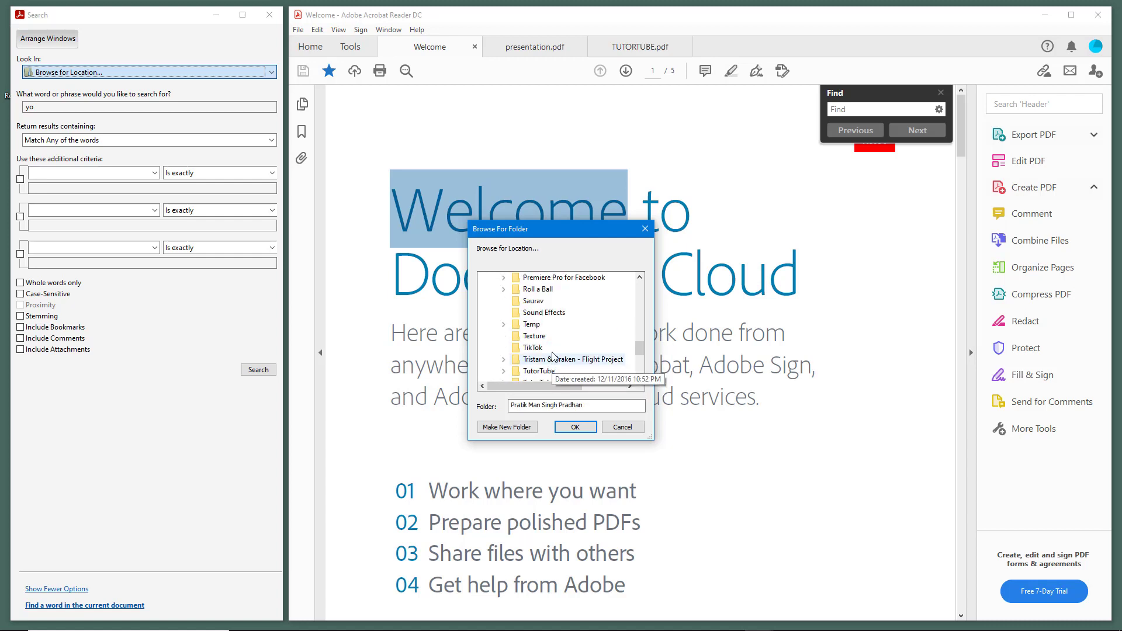
scroll(554, 318, up, 3)
click(537, 329)
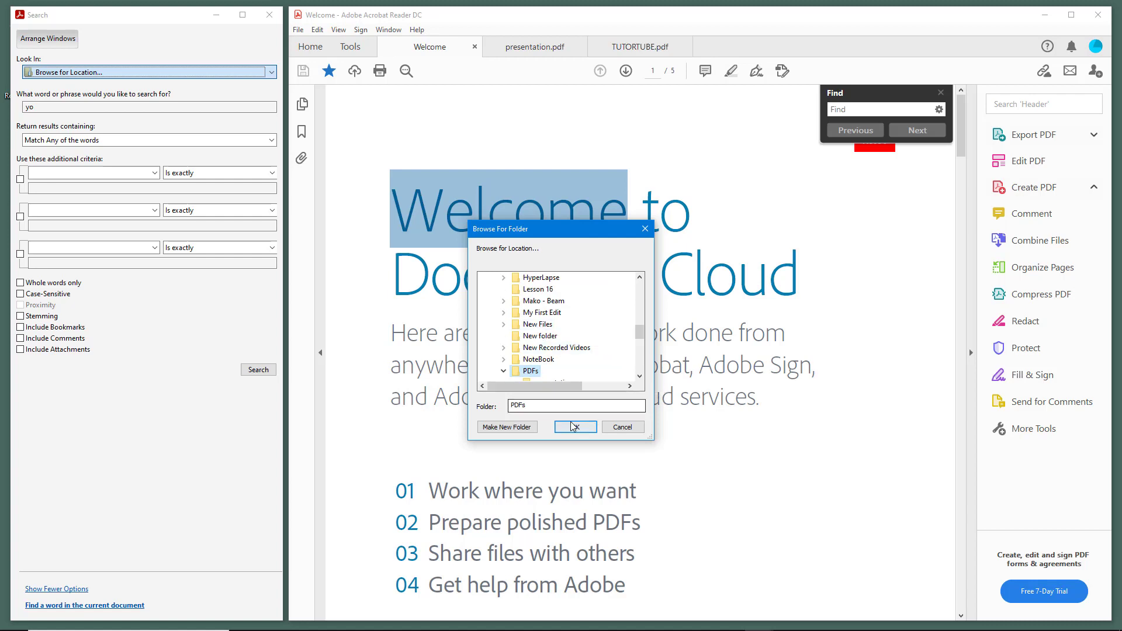
click(575, 427)
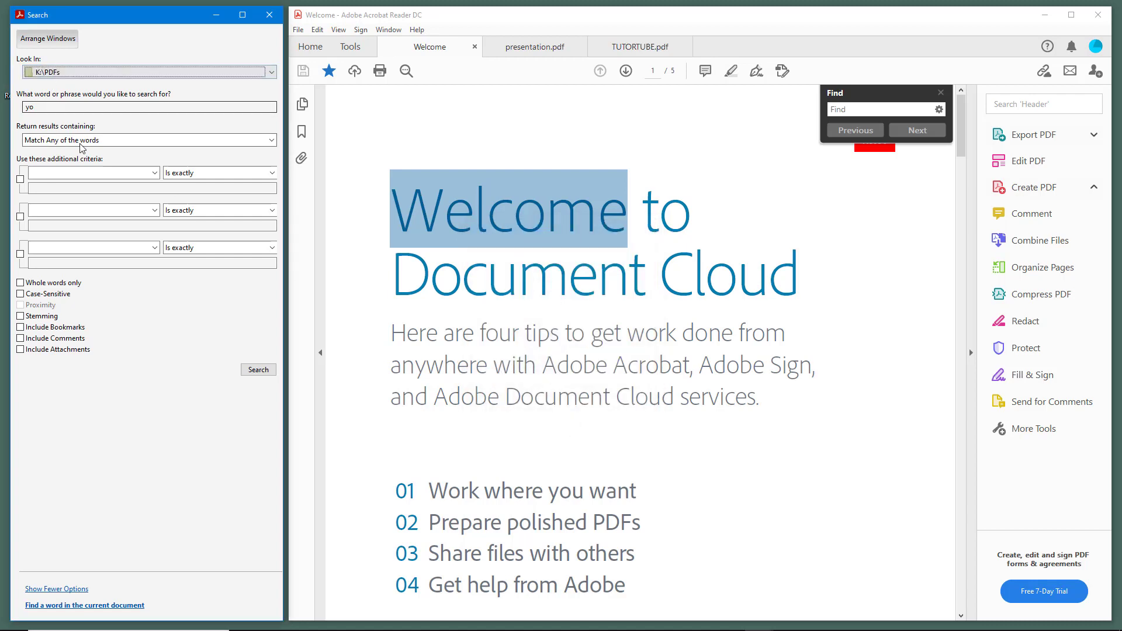
Check the word-matching options and glance at presentation.pdf before returning to Welcome
click(107, 147)
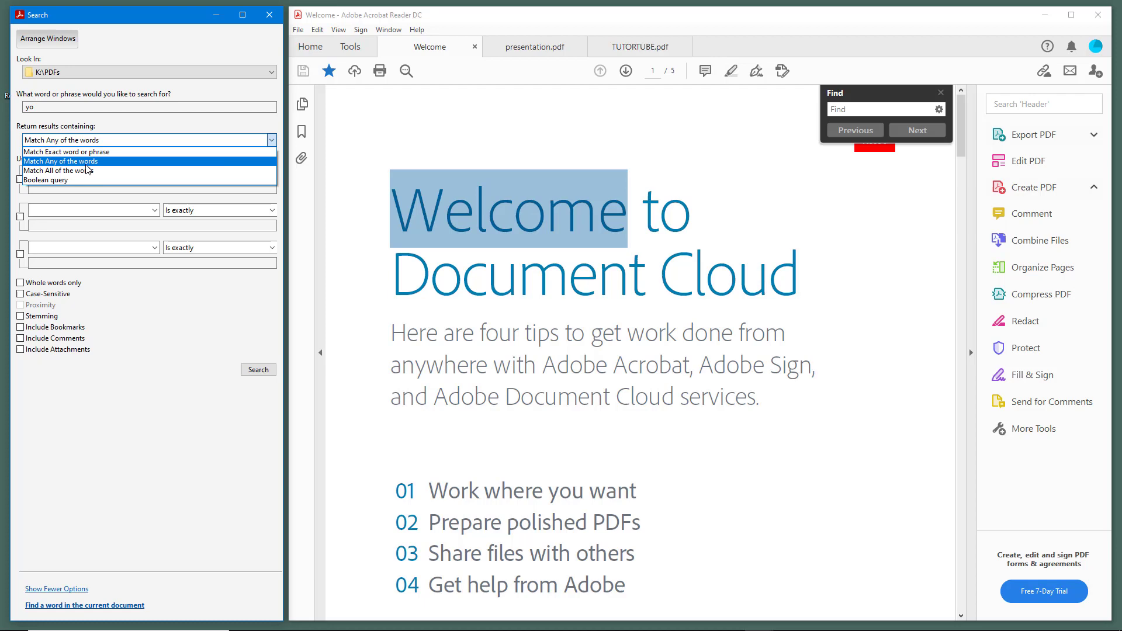
click(539, 50)
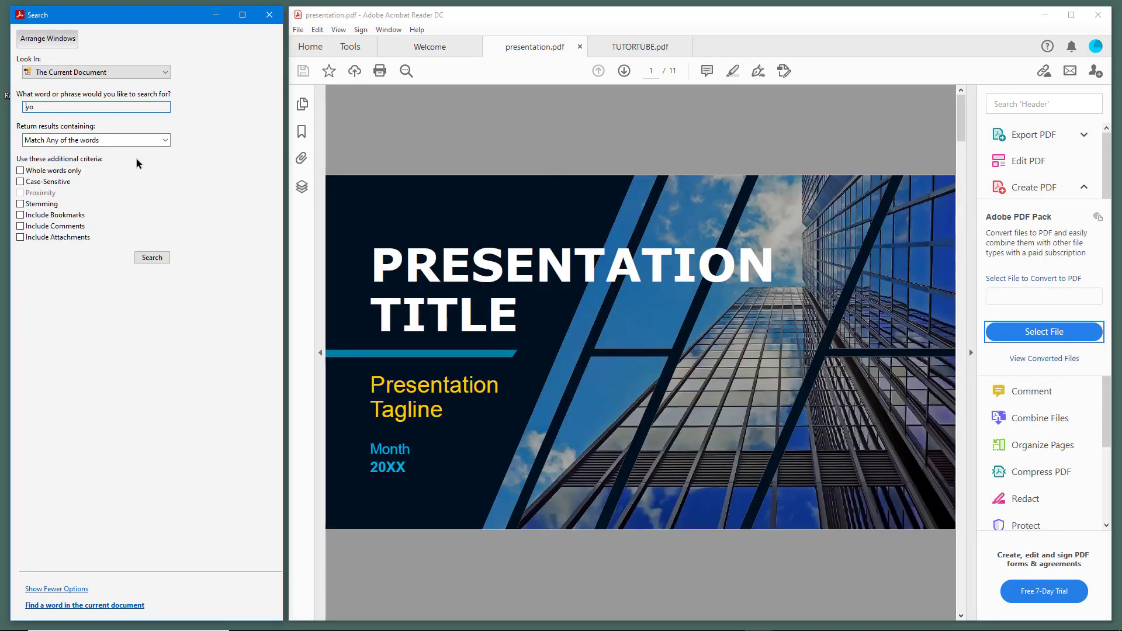
click(100, 73)
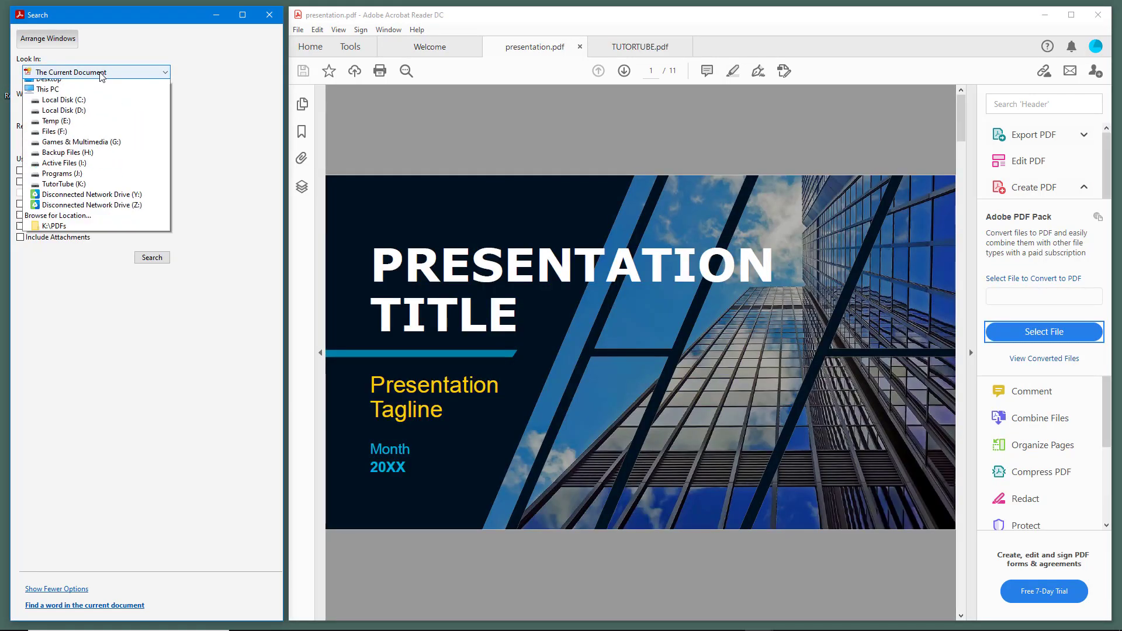
click(434, 54)
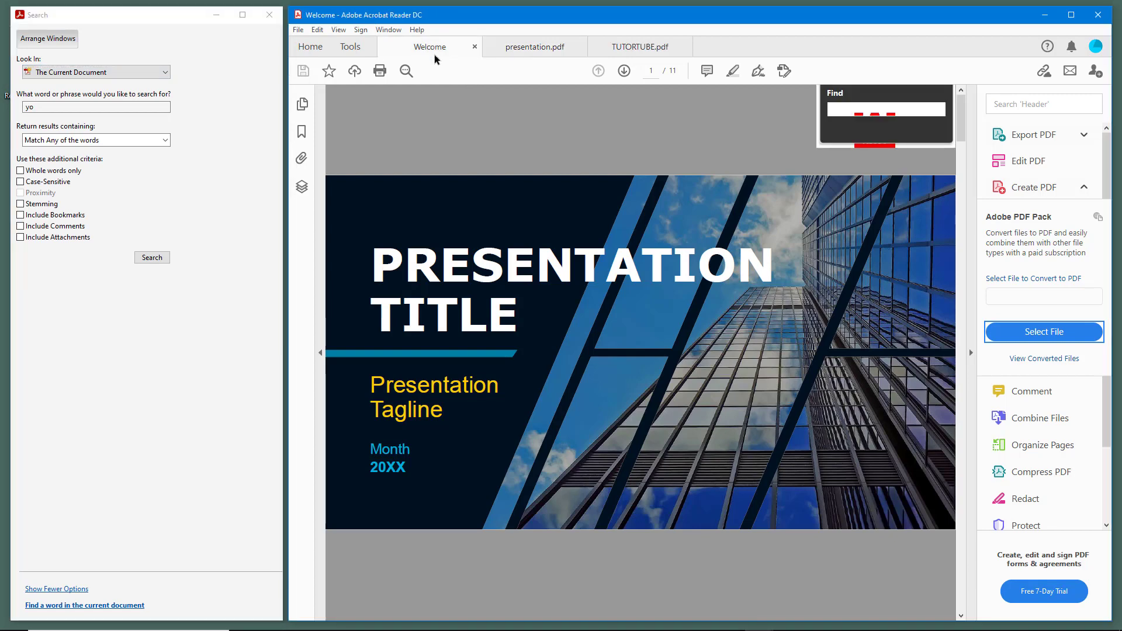
Reselect K:\PDFs as the search location and move to the search phrase field
click(94, 72)
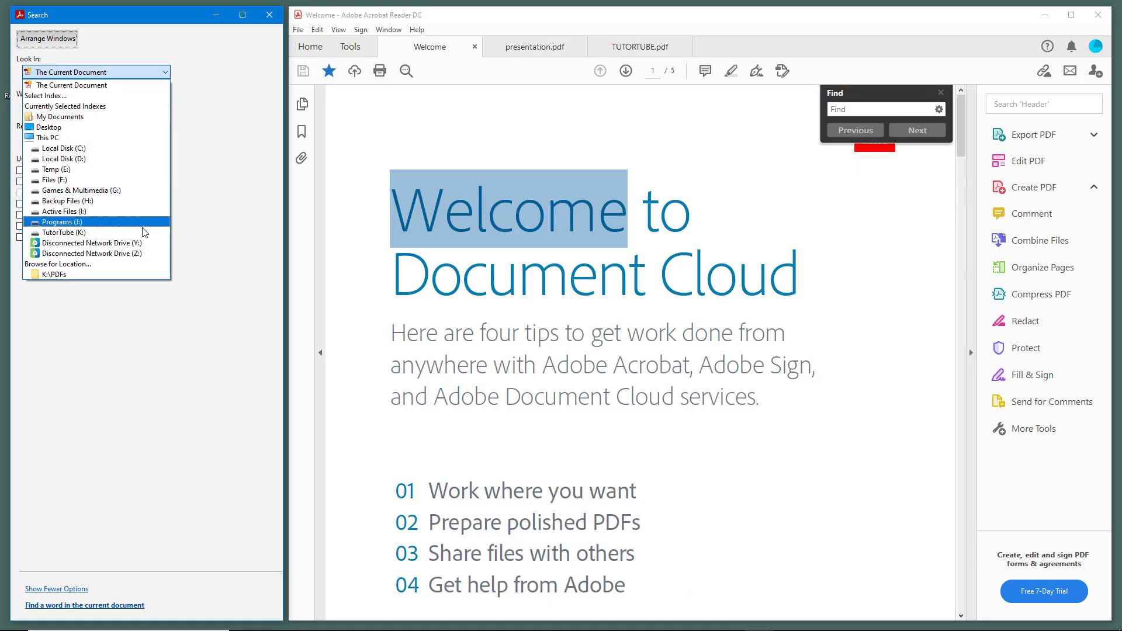
click(102, 233)
click(97, 73)
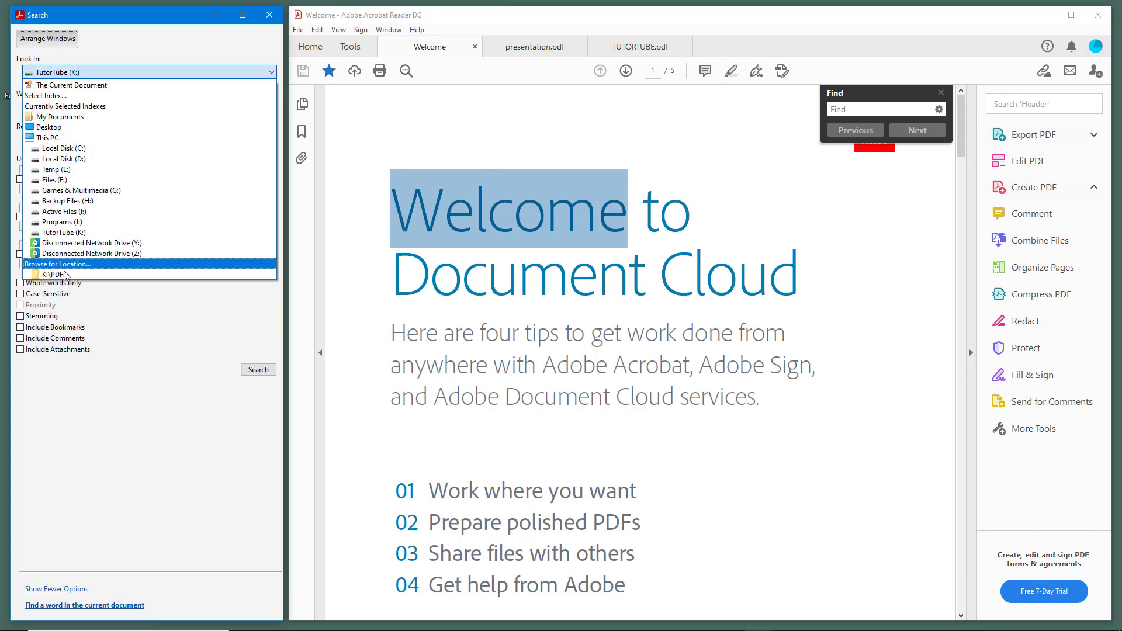
click(54, 274)
click(138, 174)
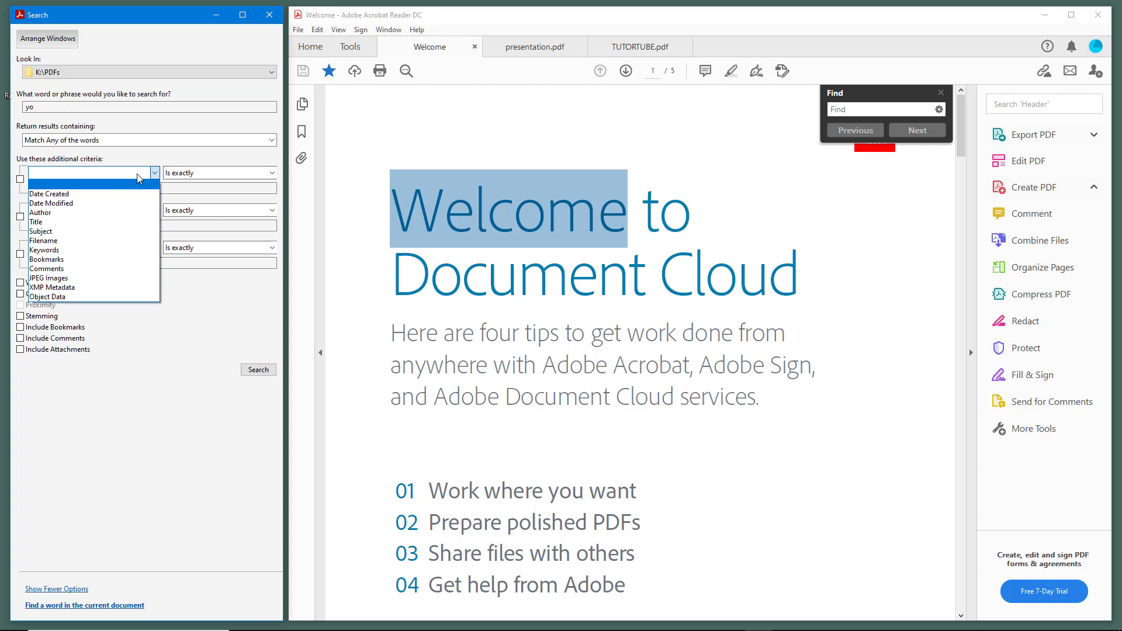
click(126, 169)
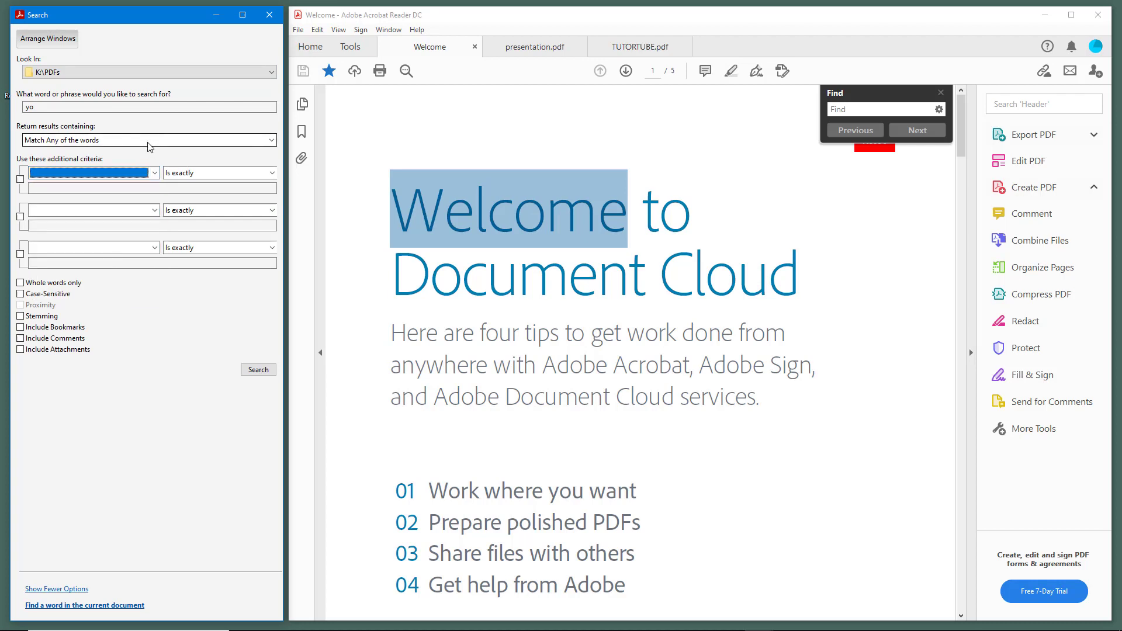
key(shift+Tab)
key(shift+Tab)
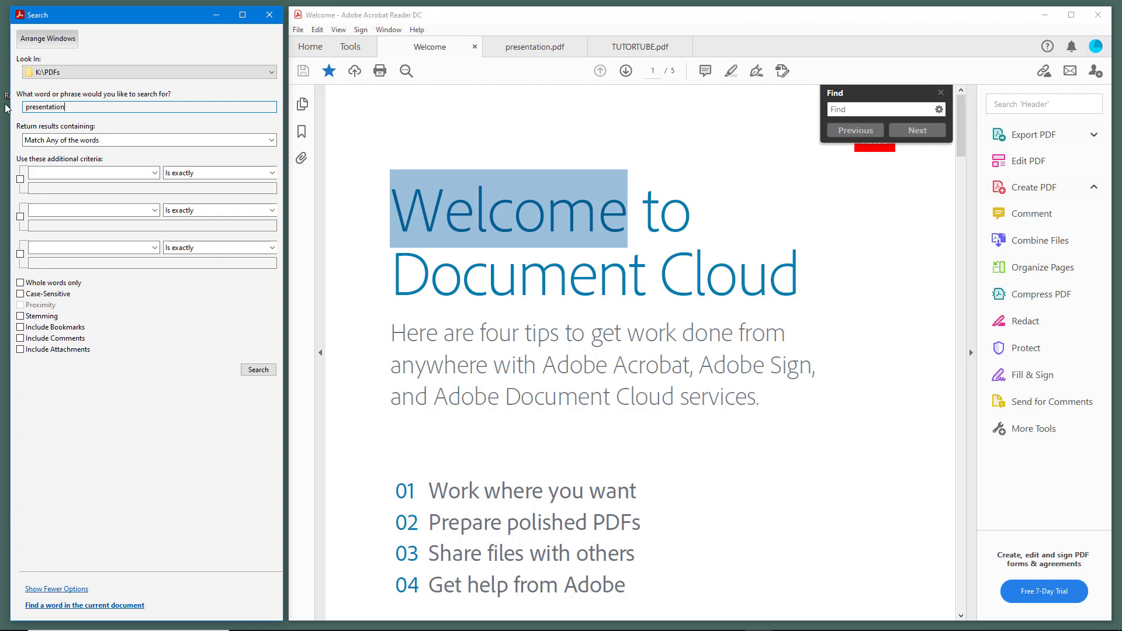
Run the 'presentation' search across K:\PDFs, allowing the security warning
click(156, 174)
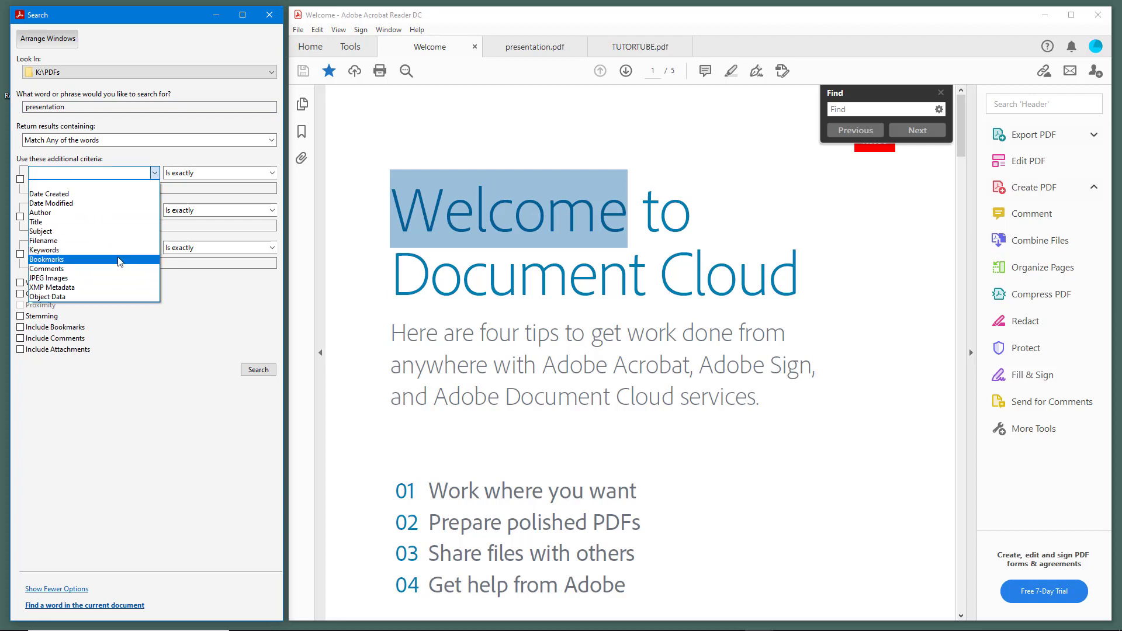
click(185, 289)
click(181, 212)
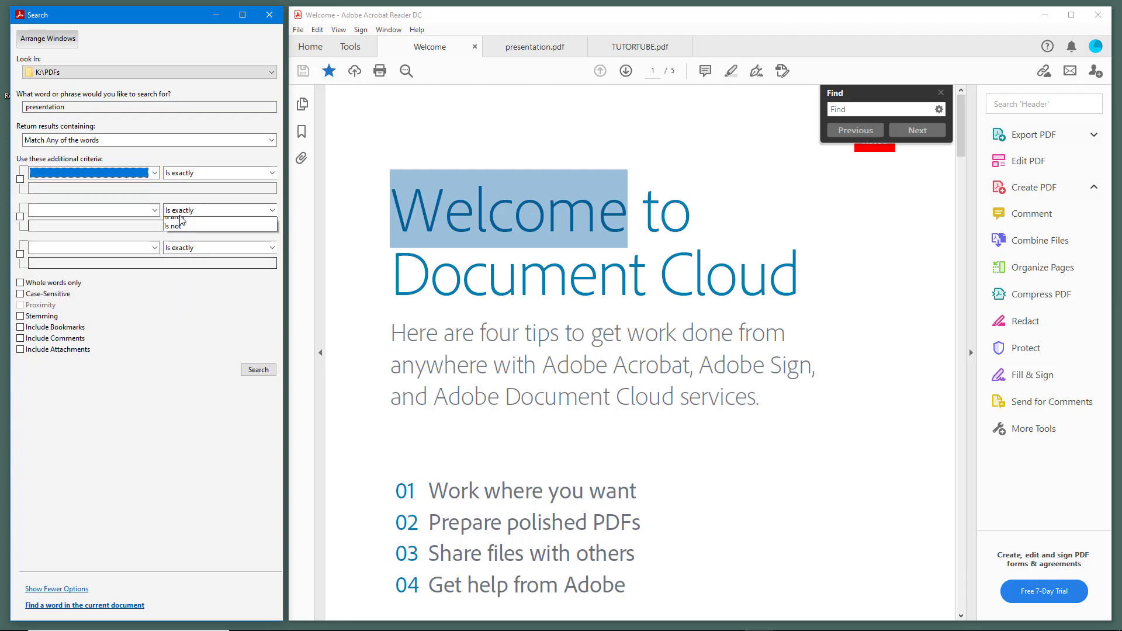
click(186, 319)
click(259, 370)
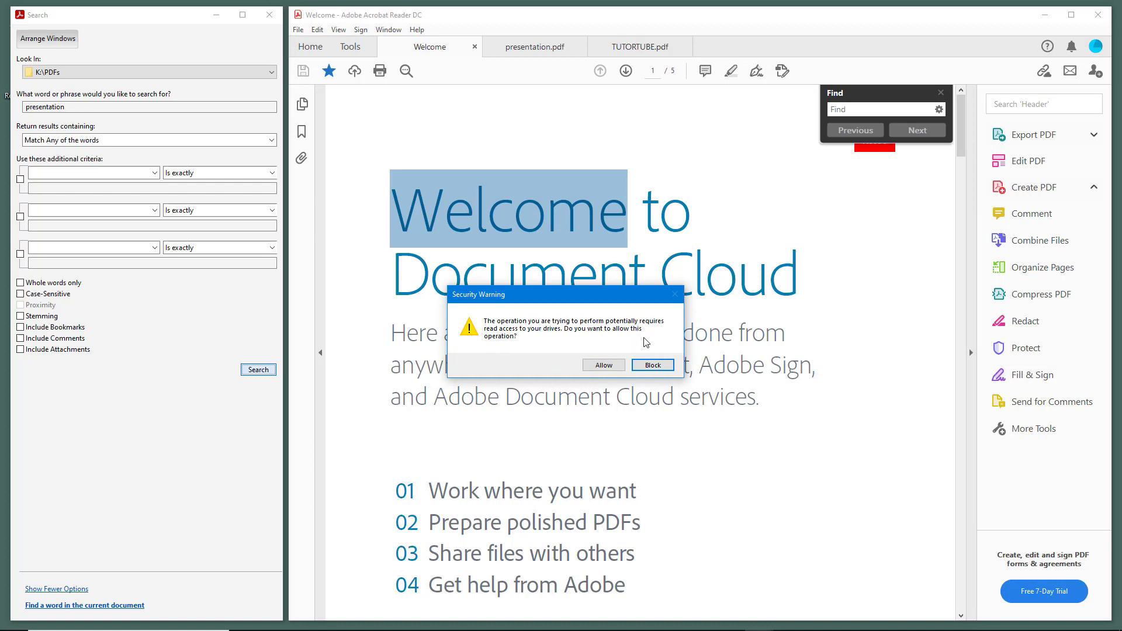
click(586, 367)
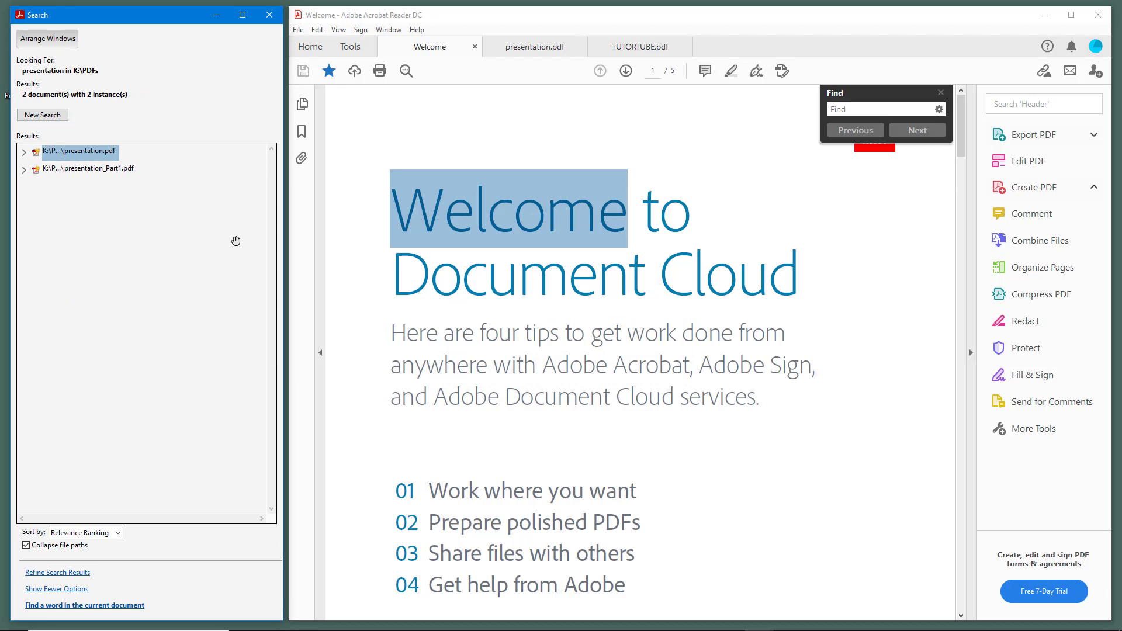
Open presentation_Part1.pdf from the results and choose Refine Search Results
click(132, 169)
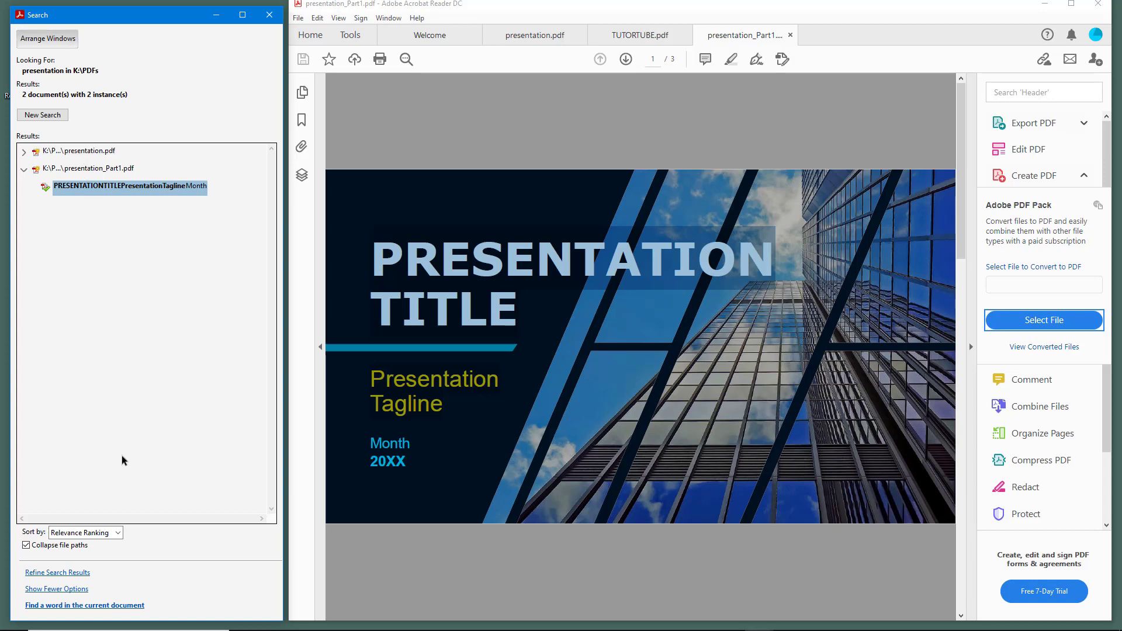
click(79, 573)
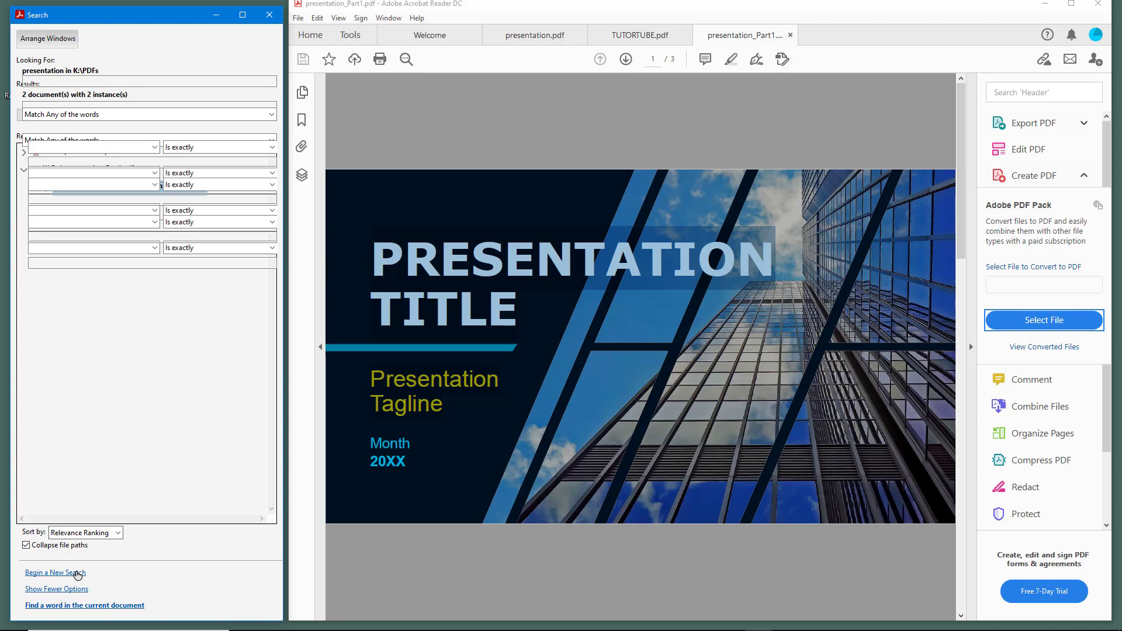
Tile the Search and document windows side by side with Arrange Windows
click(154, 147)
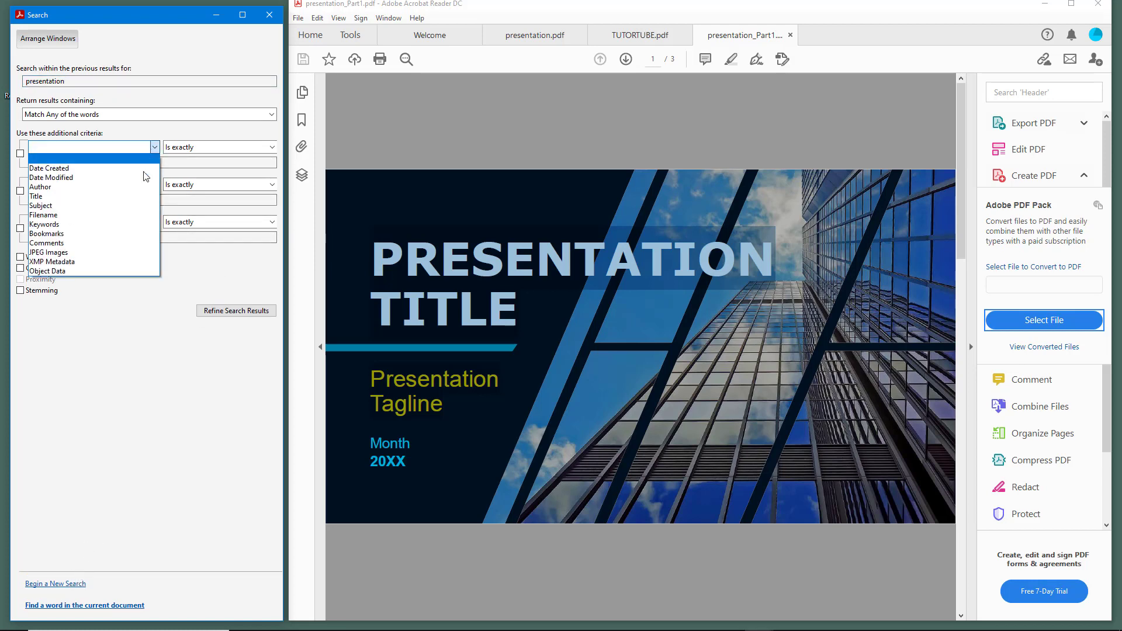
click(125, 363)
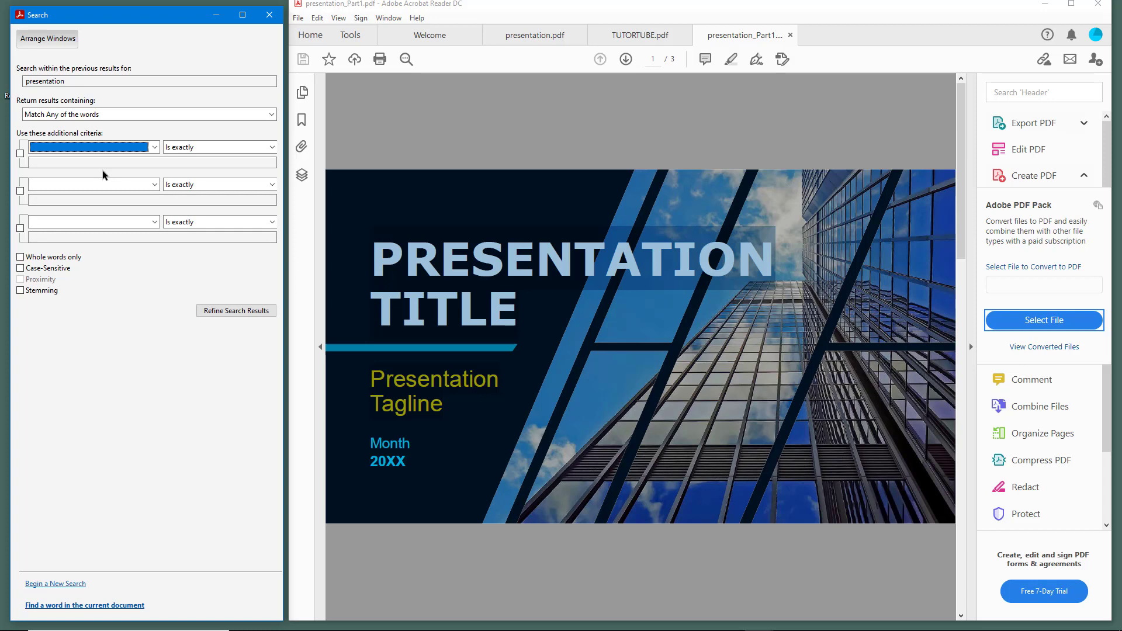
click(61, 40)
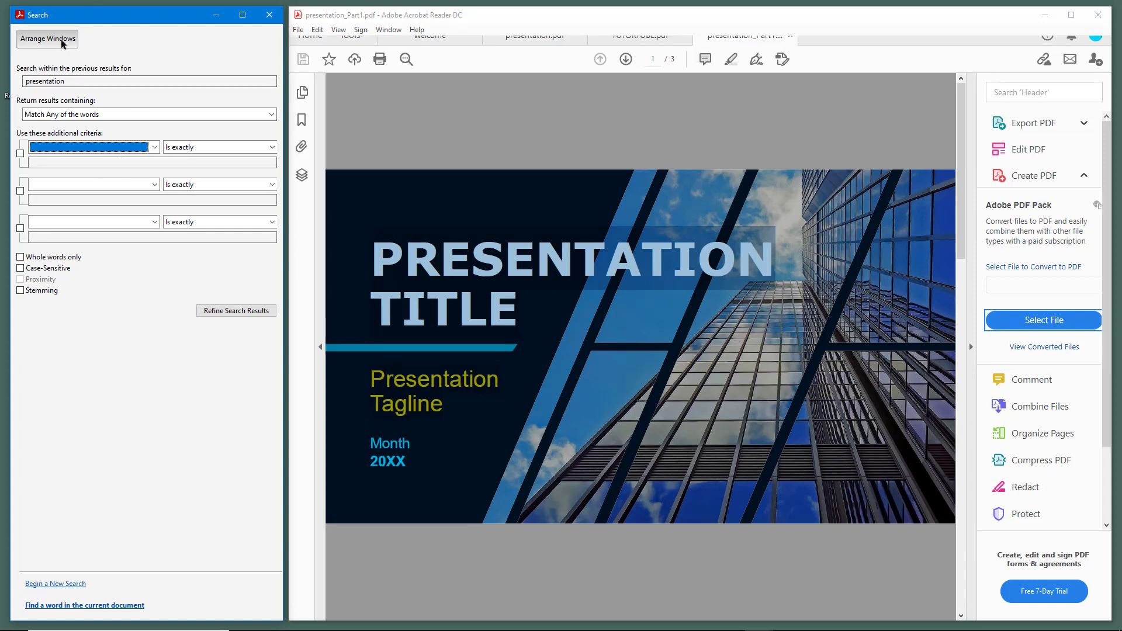
click(58, 39)
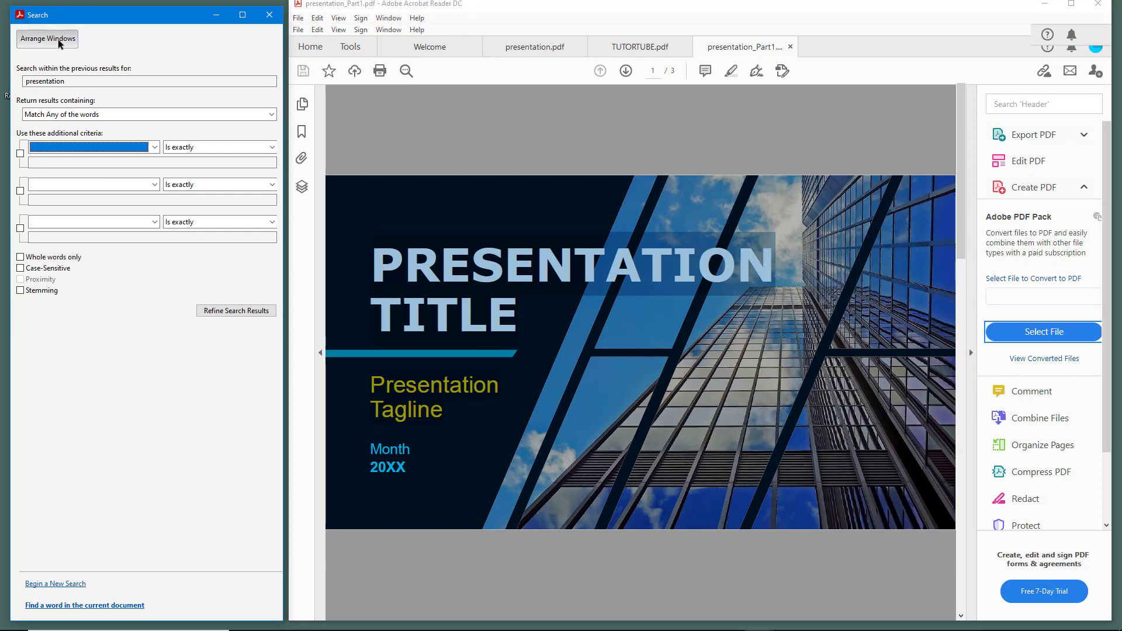
click(59, 39)
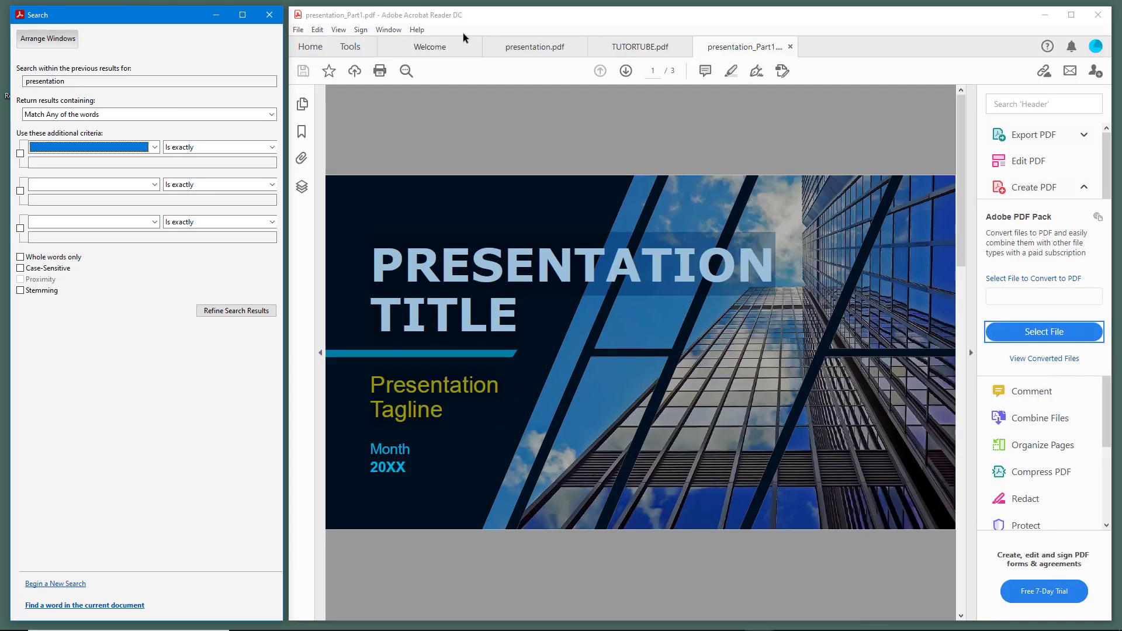
Reposition both windows, then close the Search window
drag(463, 14, 239, 136)
drag(218, 15, 559, 14)
click(409, 36)
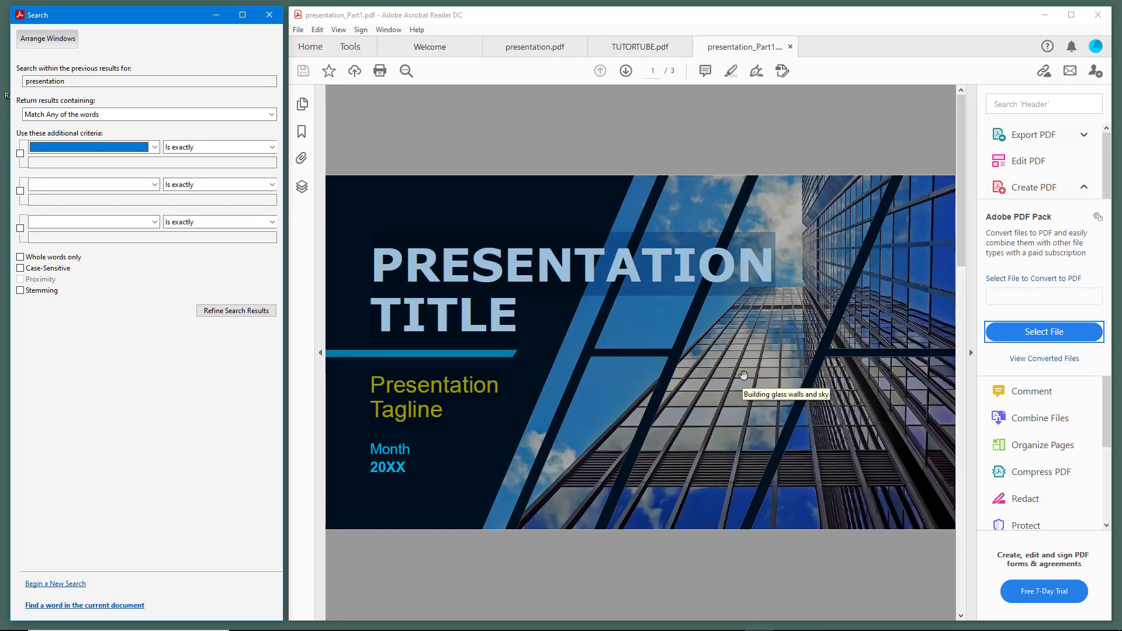
click(278, 16)
click(849, 139)
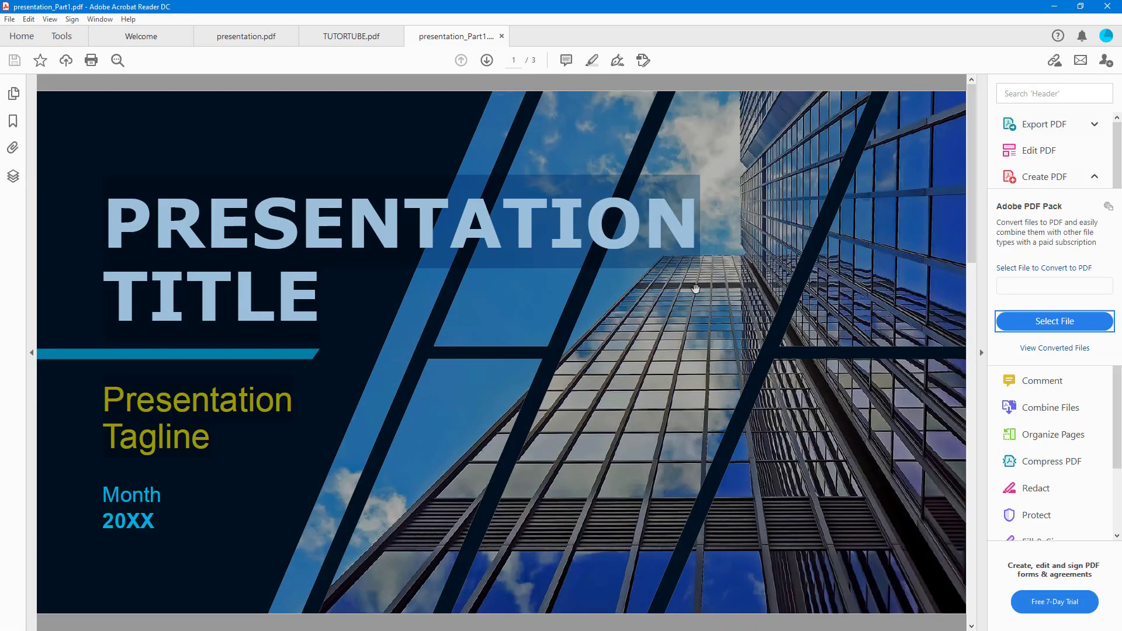
mouse_move(697, 288)
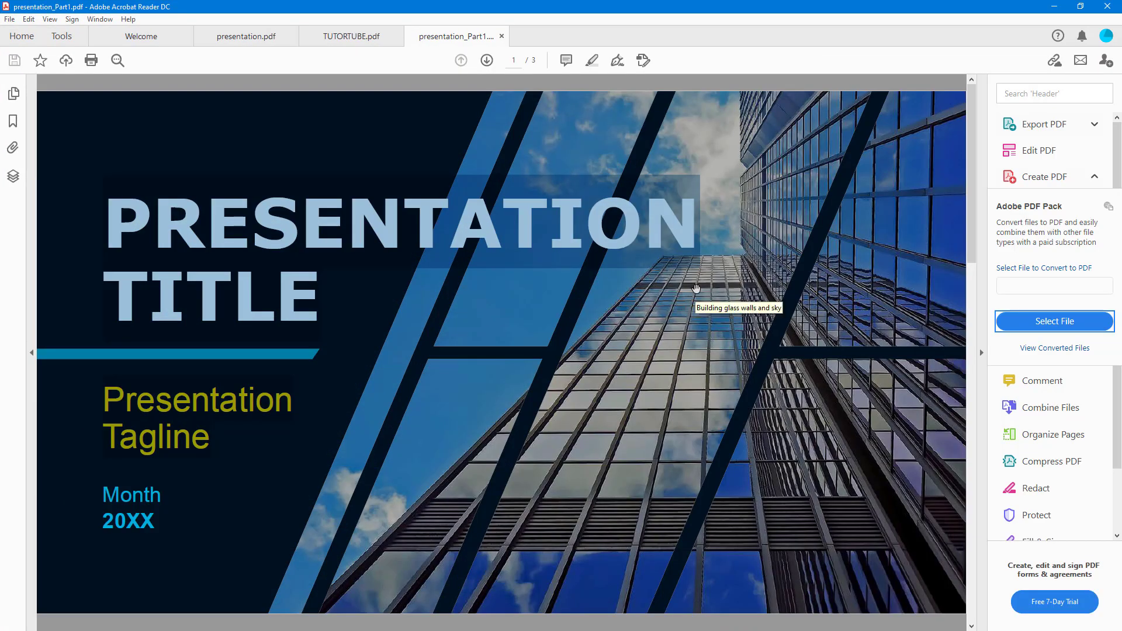